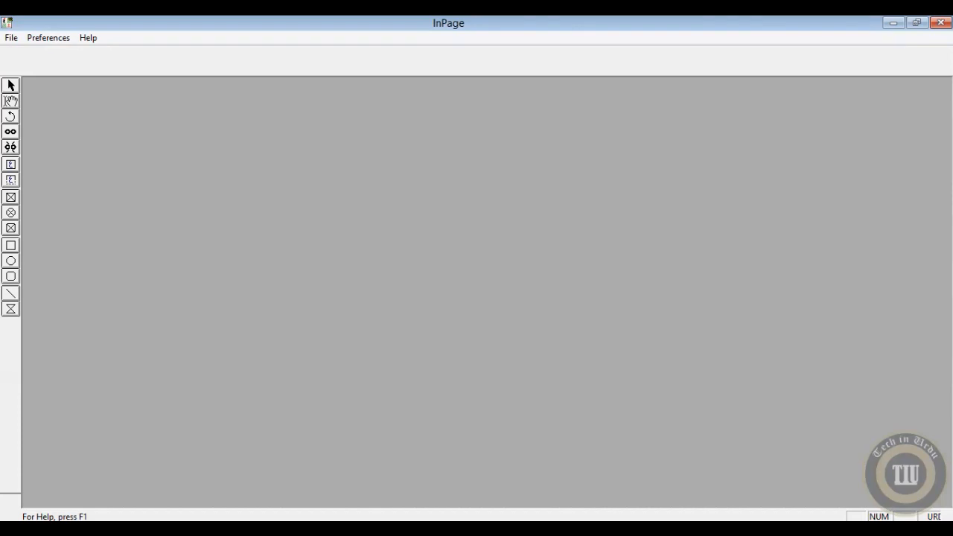
Step: Create a new one-page A4 portrait document with right-to-left direction and an automatic text box
{"action": "left_click", "coordinate": [12, 38]}
{"action": "left_click", "coordinate": [24, 54]}
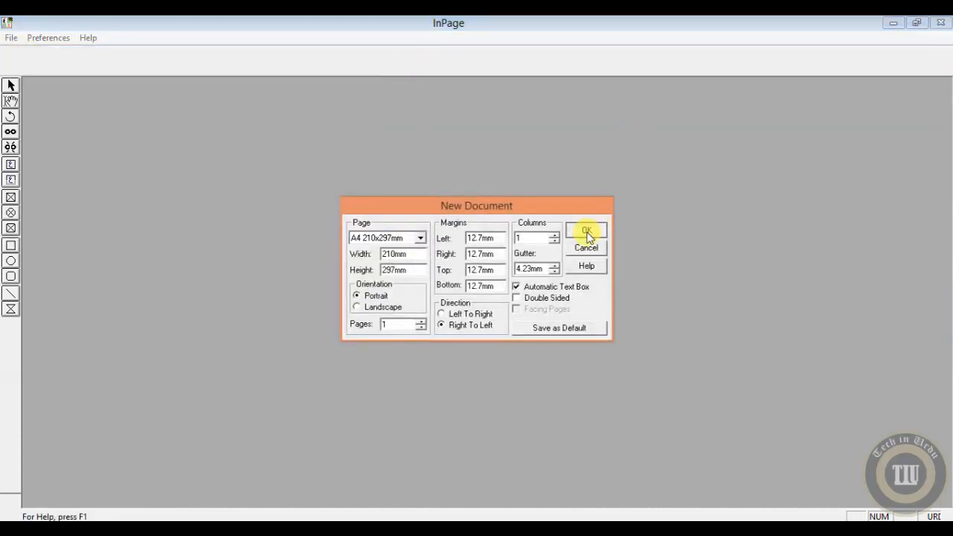
{"action": "left_click", "coordinate": [586, 232]}
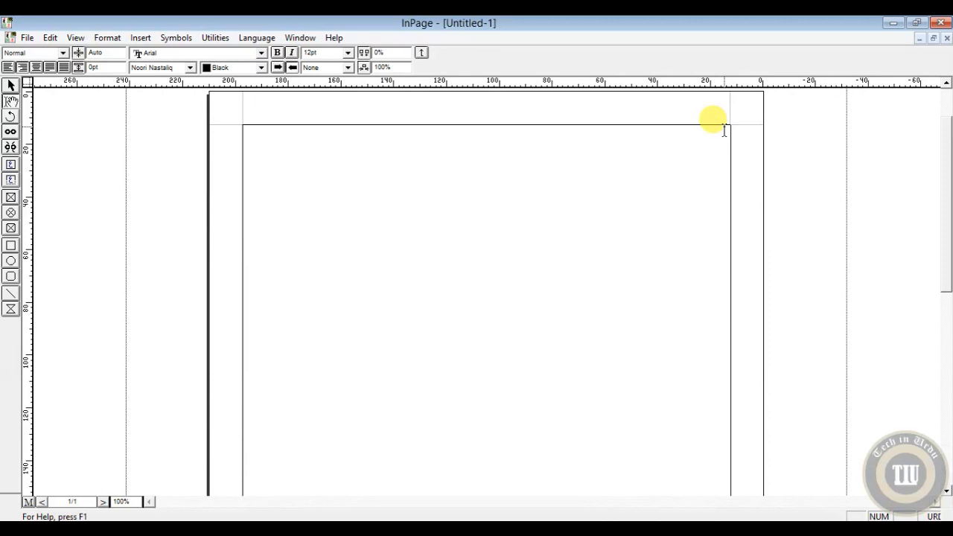
Step: Switch to the master page and set the zoom level to 150%
{"action": "left_click_drag", "start_coordinate": [943, 192], "coordinate": [946, 181]}
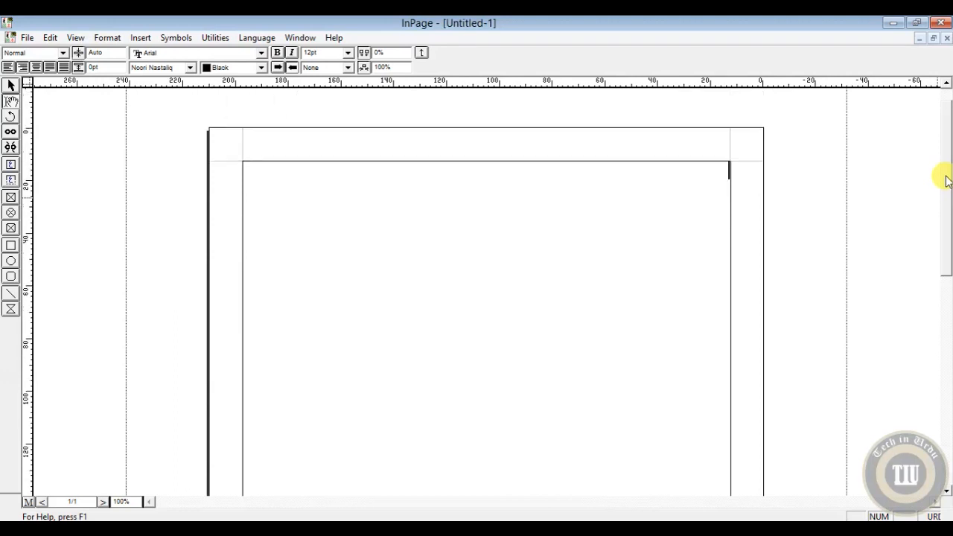
{"action": "left_click", "coordinate": [28, 504]}
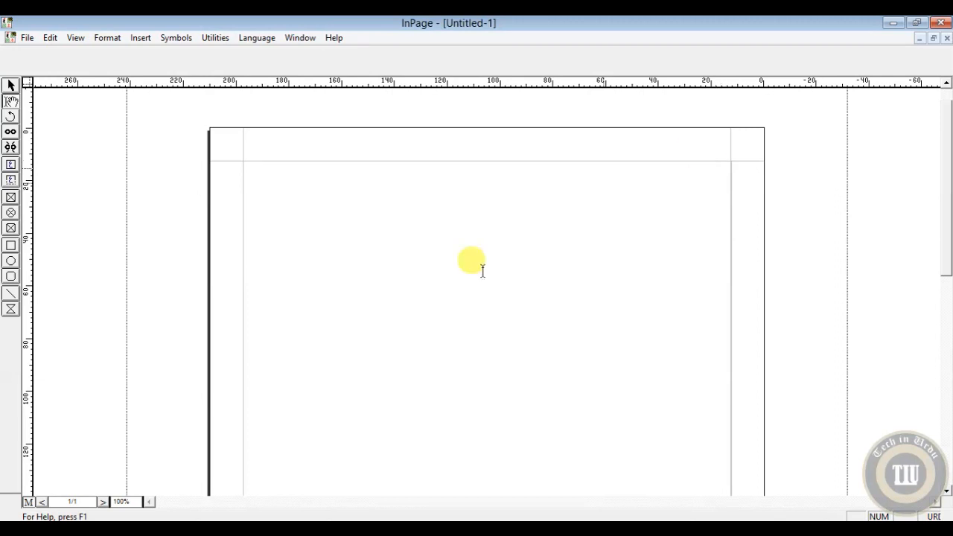
{"action": "left_click", "coordinate": [125, 502]}
{"action": "double_click", "coordinate": [121, 501]}
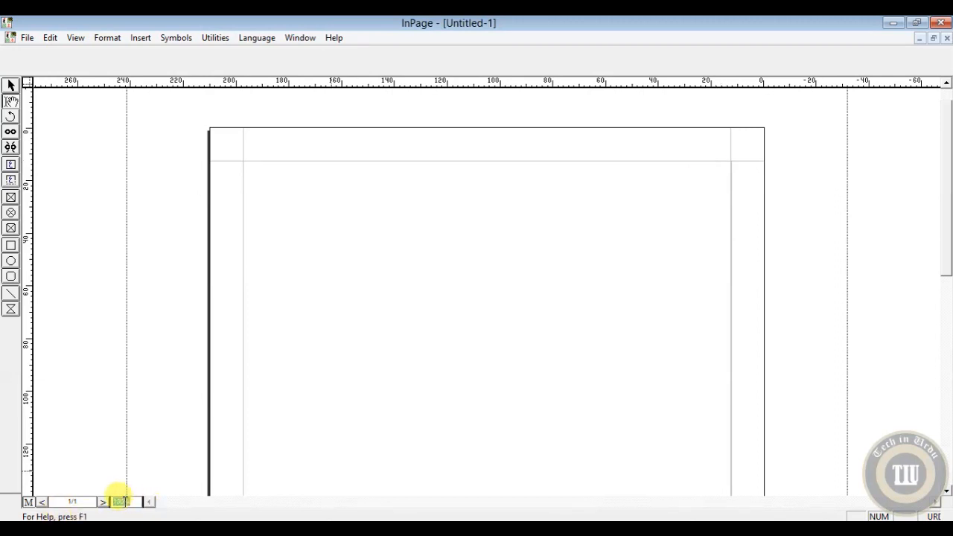
{"action": "type", "text": "150"}
{"action": "key", "text": "Return"}
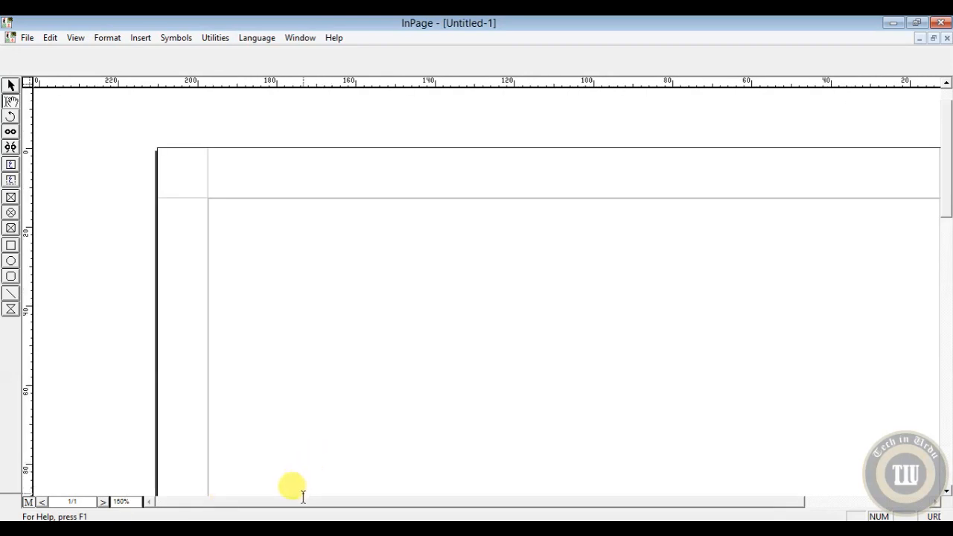
{"action": "left_click_drag", "start_coordinate": [301, 500], "coordinate": [368, 506]}
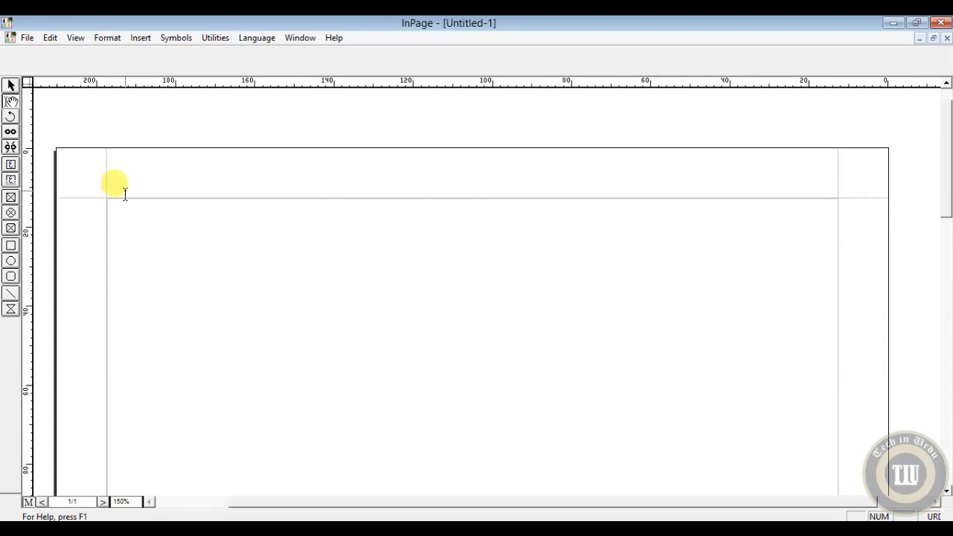
Step: Draw a rectangular picture box about 184.6 mm wide and 13 mm high across the top margin, between the side margins
{"action": "left_click", "coordinate": [11, 198]}
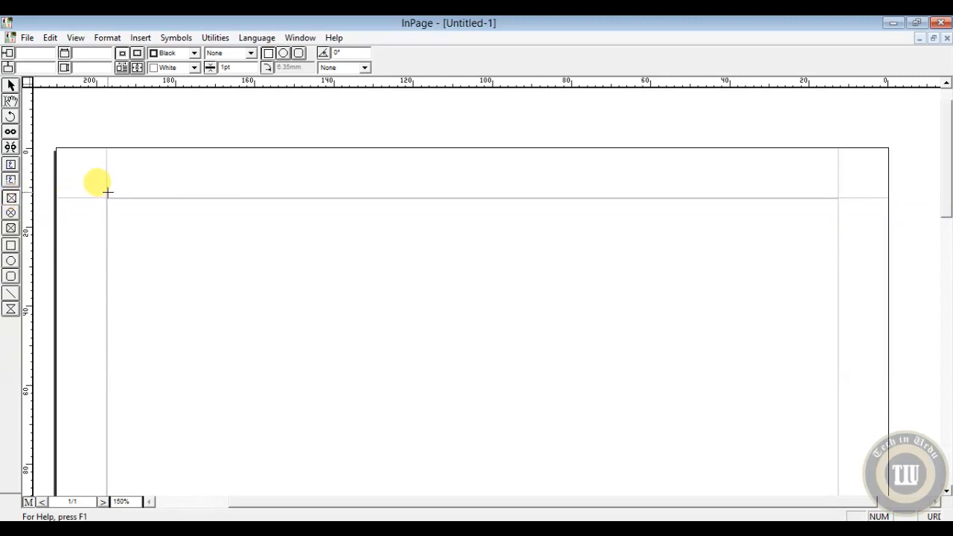
{"action": "left_click_drag", "start_coordinate": [106, 189], "coordinate": [839, 241]}
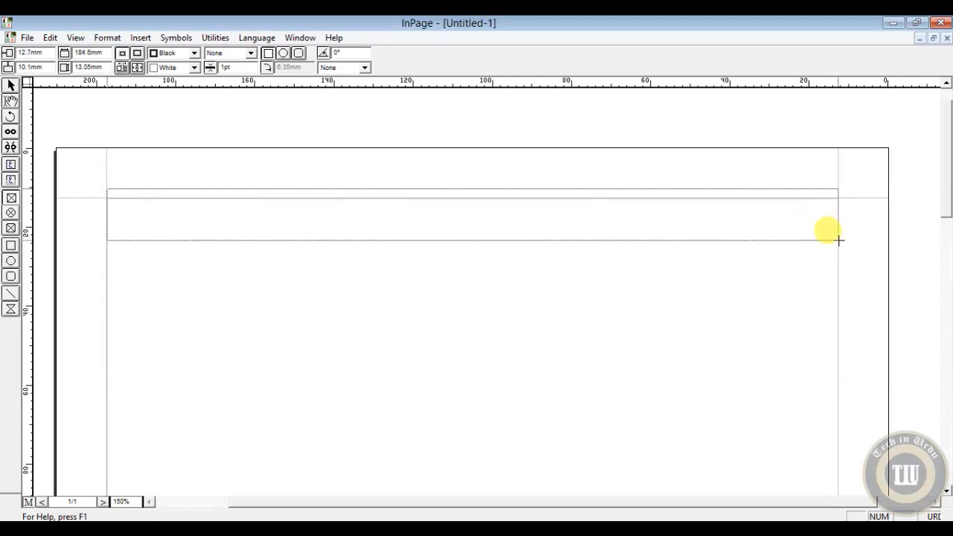
{"action": "left_click_drag", "start_coordinate": [840, 241], "coordinate": [839, 241]}
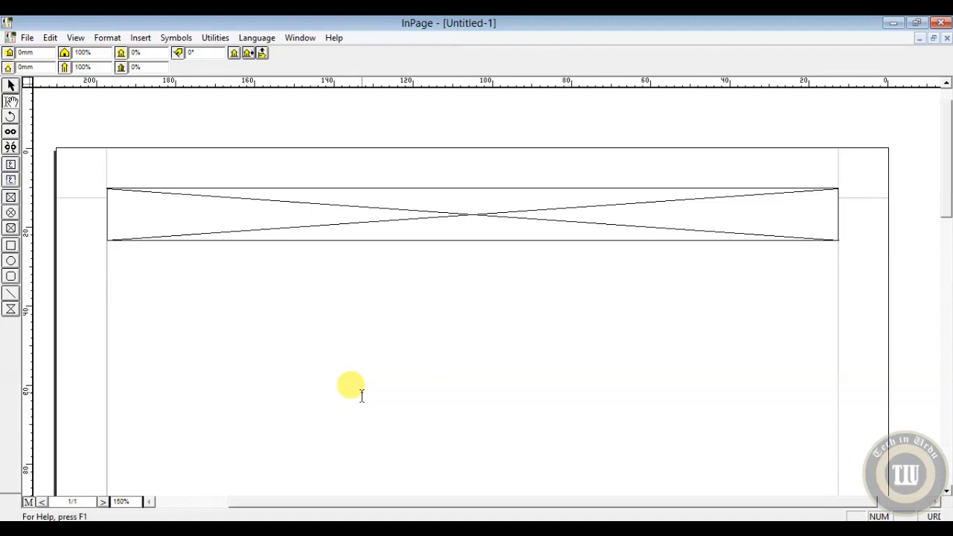
Step: Import border3.bmp from the Desktop into the picture box
{"action": "right_click", "coordinate": [460, 221]}
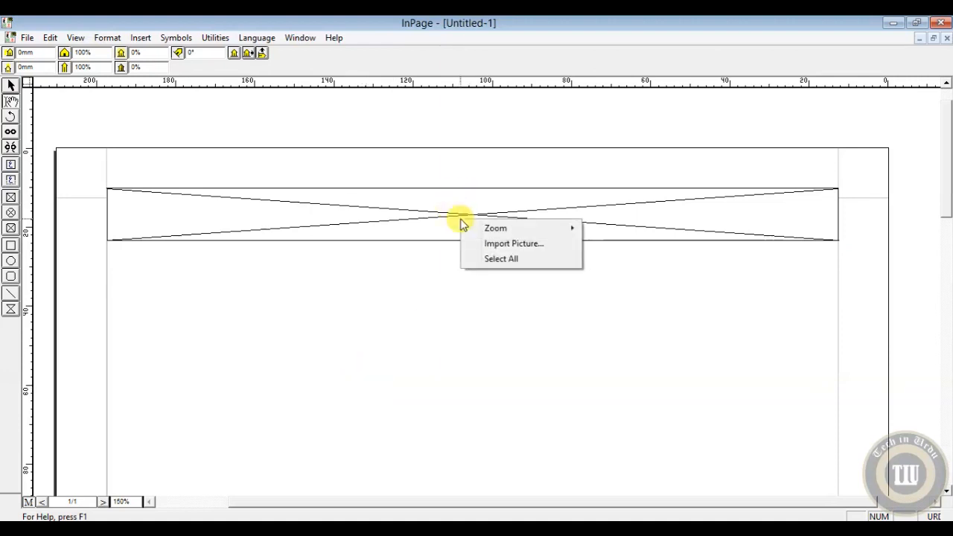
{"action": "left_click", "coordinate": [511, 245]}
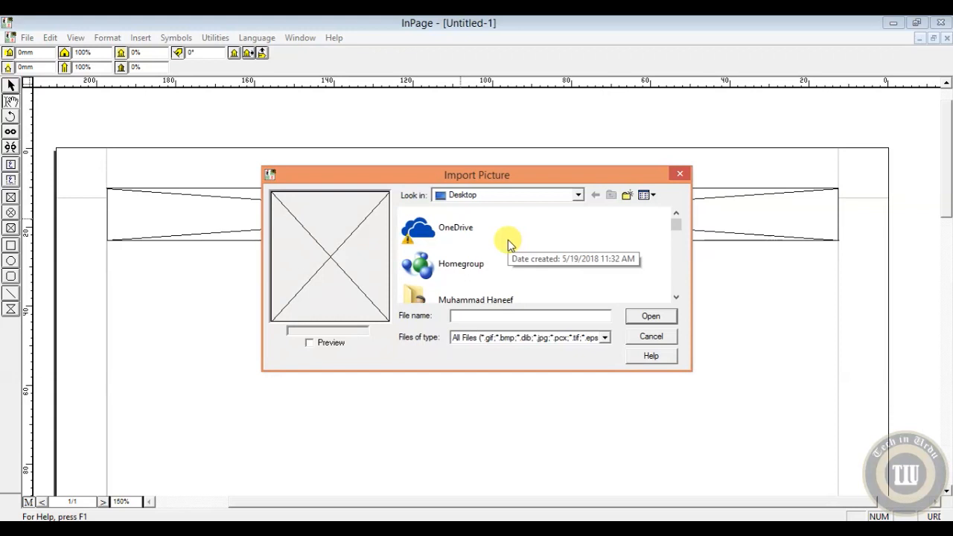
{"action": "left_click", "coordinate": [677, 297]}
{"action": "left_click", "coordinate": [676, 297]}
{"action": "left_click", "coordinate": [677, 297]}
{"action": "left_click", "coordinate": [677, 297]}
{"action": "left_click", "coordinate": [676, 297]}
{"action": "left_click", "coordinate": [676, 297]}
{"action": "left_click", "coordinate": [676, 297]}
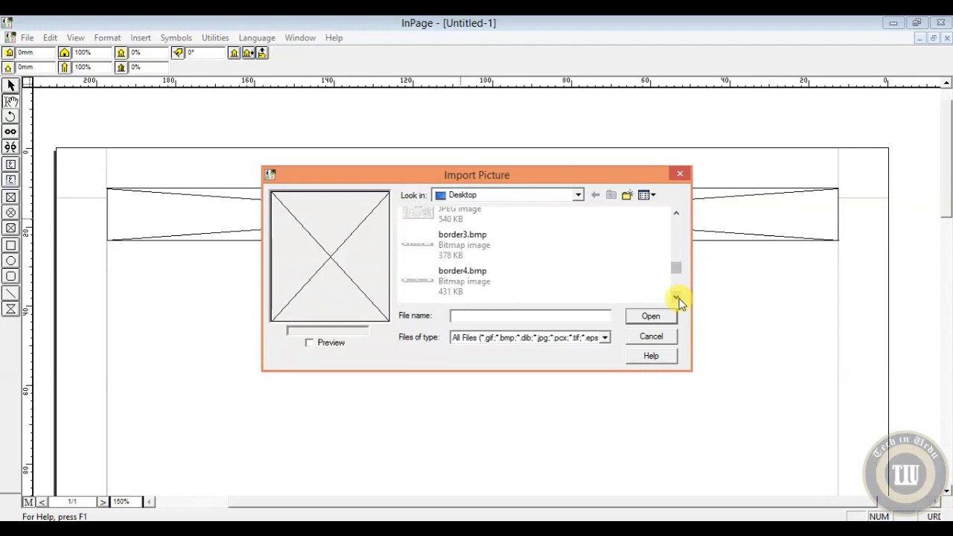
{"action": "left_click", "coordinate": [447, 240]}
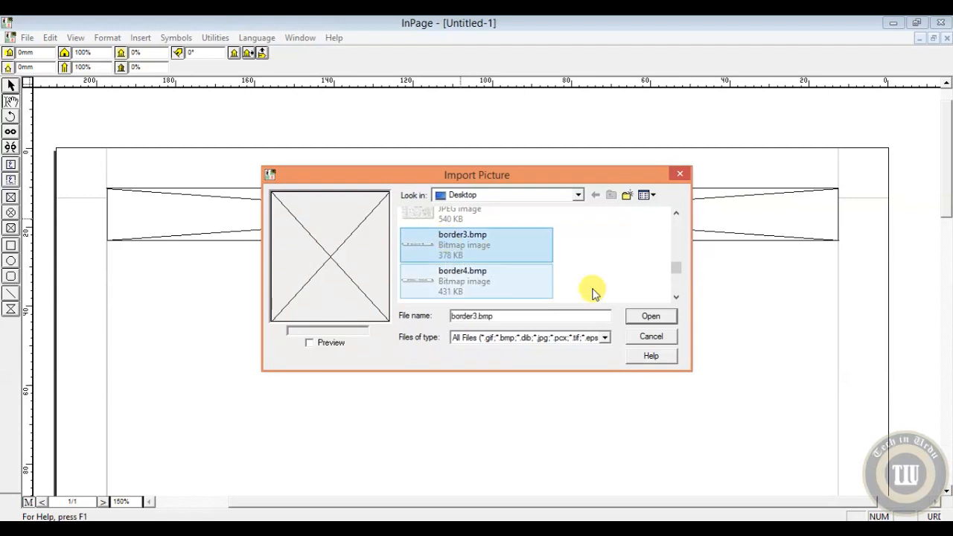
{"action": "left_click", "coordinate": [645, 318]}
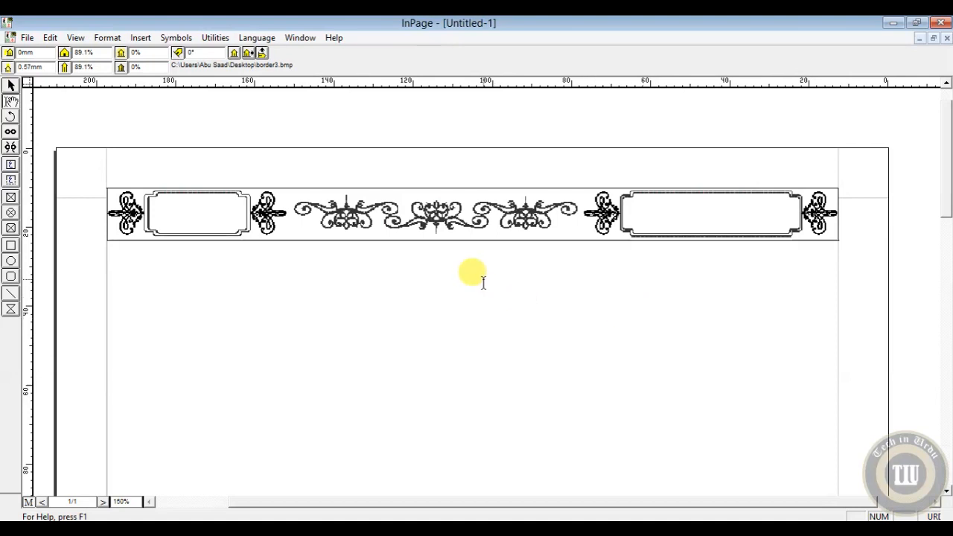
Step: Nudge the border picture upward to a vertical position of 5.1 mm, then deselect it
{"action": "left_click", "coordinate": [12, 86]}
{"action": "left_click", "coordinate": [336, 228]}
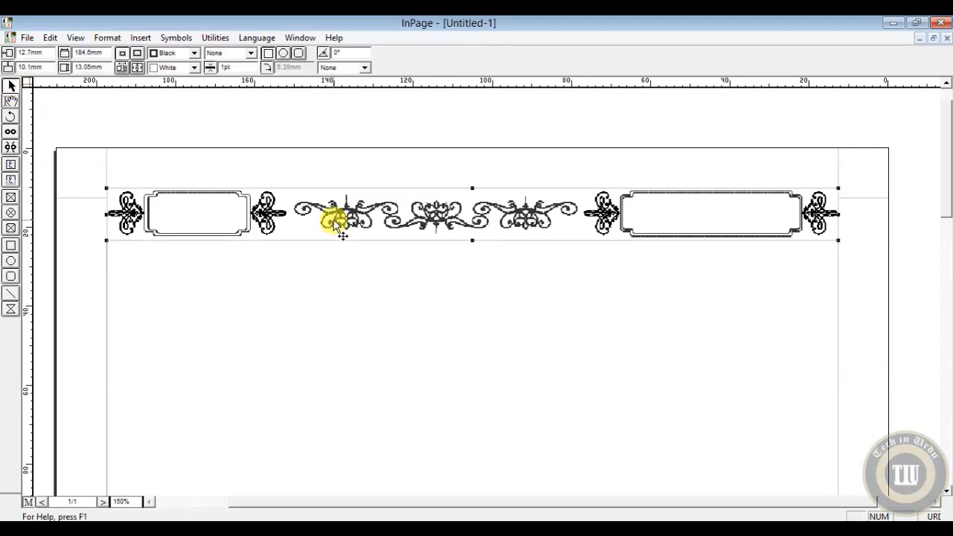
{"action": "key", "text": "Up"}
{"action": "key", "text": "Up"}
{"action": "key", "text": "Up"}
{"action": "key", "text": "Up"}
{"action": "key", "text": "Up"}
{"action": "key", "text": "Up"}
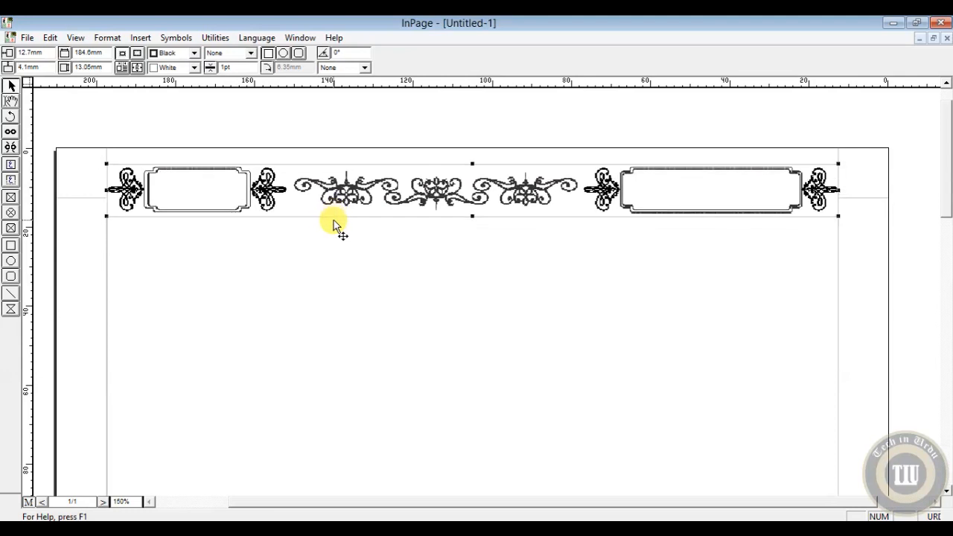
{"action": "key", "text": "Down"}
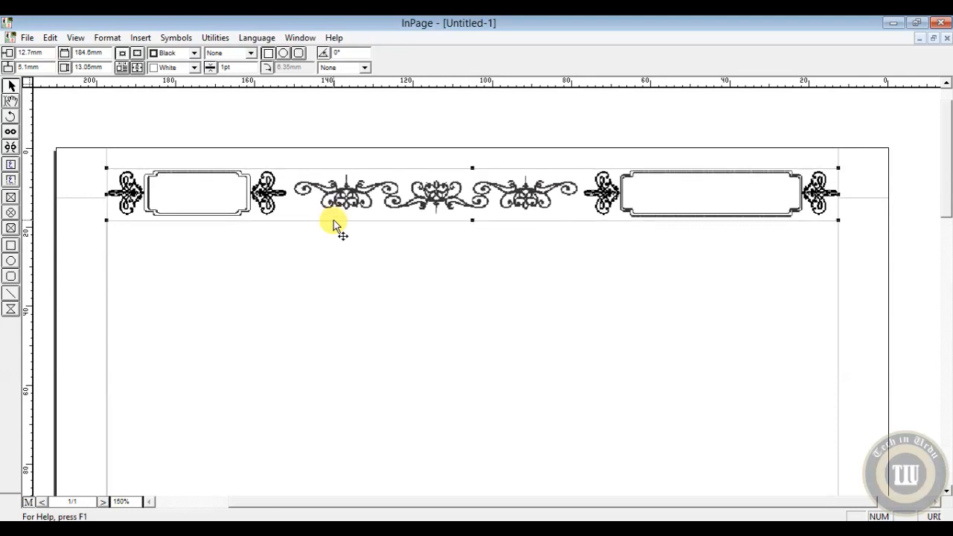
{"action": "left_click", "coordinate": [198, 409]}
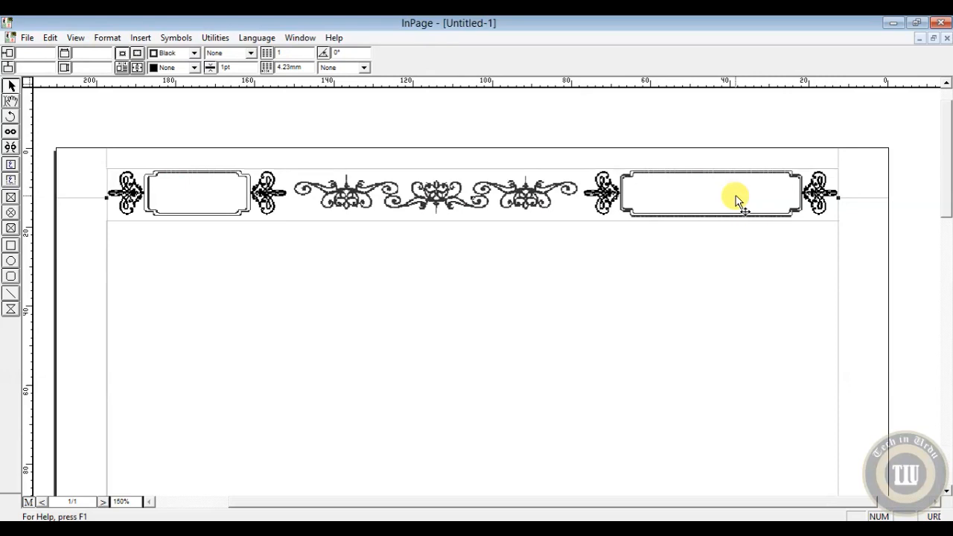
Step: Draw a title text box about 39 mm wide inside the border's large right-hand frame and enter اسلام کا پیغام
{"action": "left_click", "coordinate": [11, 181]}
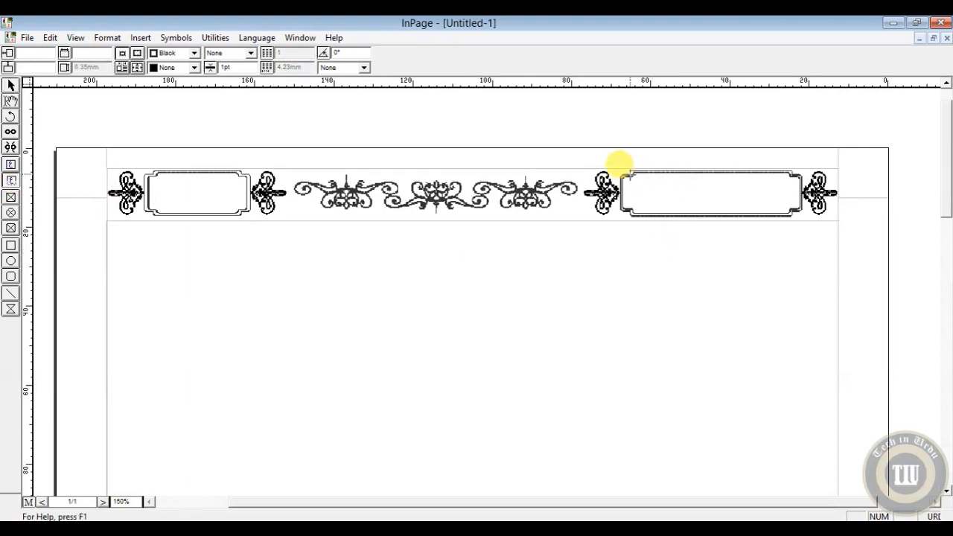
{"action": "mouse_move", "coordinate": [629, 176]}
{"action": "left_mouse_down"}
{"action": "mouse_move", "coordinate": [686, 196]}
{"action": "mouse_move", "coordinate": [784, 204]}
{"action": "left_mouse_up"}
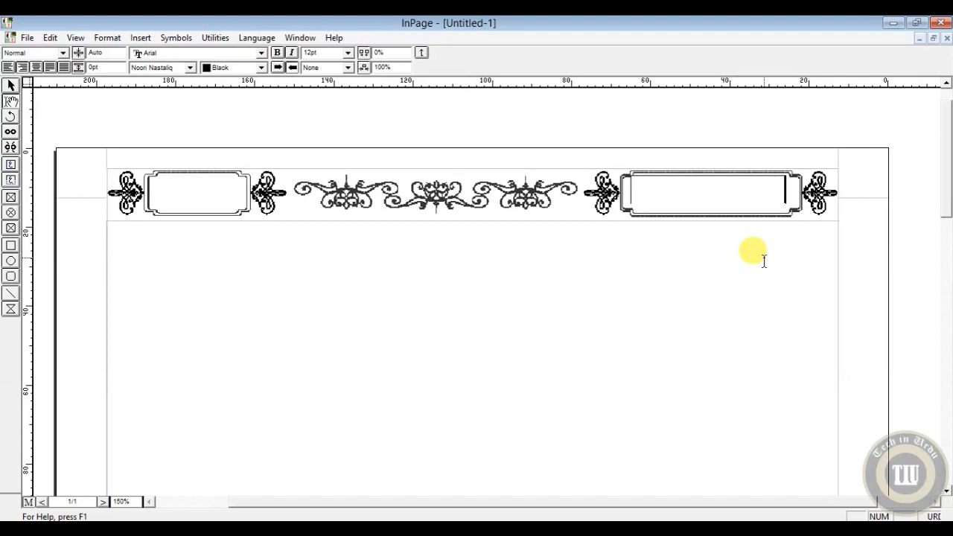
{"action": "type", "text": "aslam kapi"}
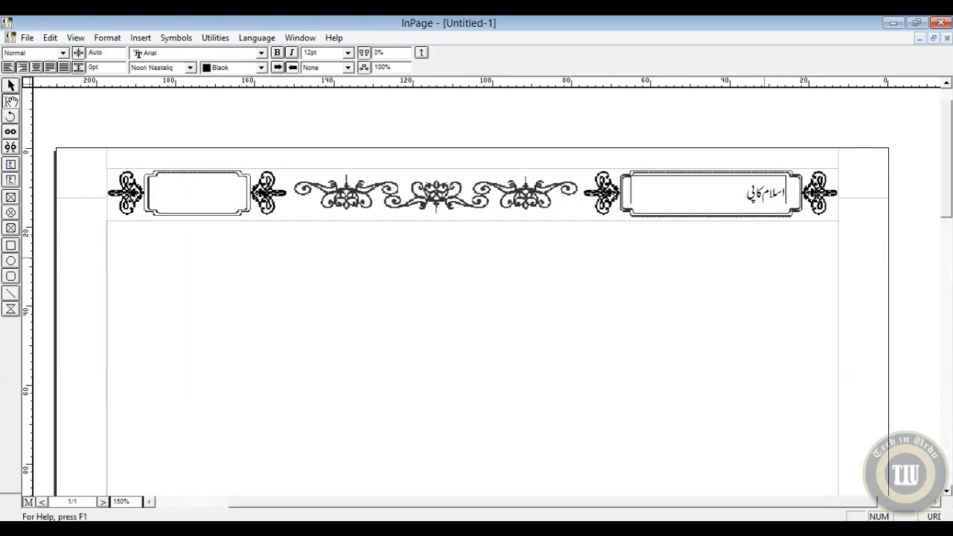
{"action": "type", "text": "Gam"}
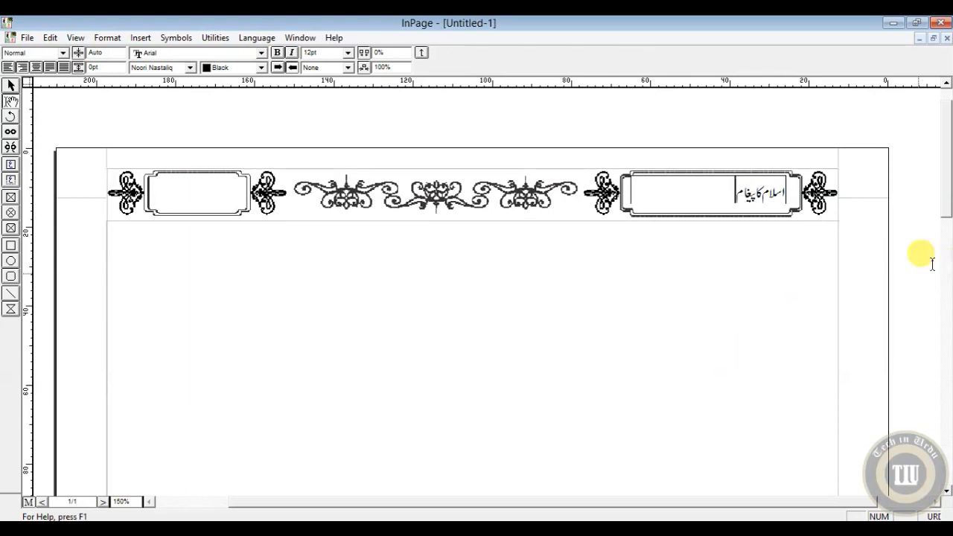
Step: Set the whole title text in the right-hand frame to 14 pt and center it
{"action": "left_click", "coordinate": [317, 55]}
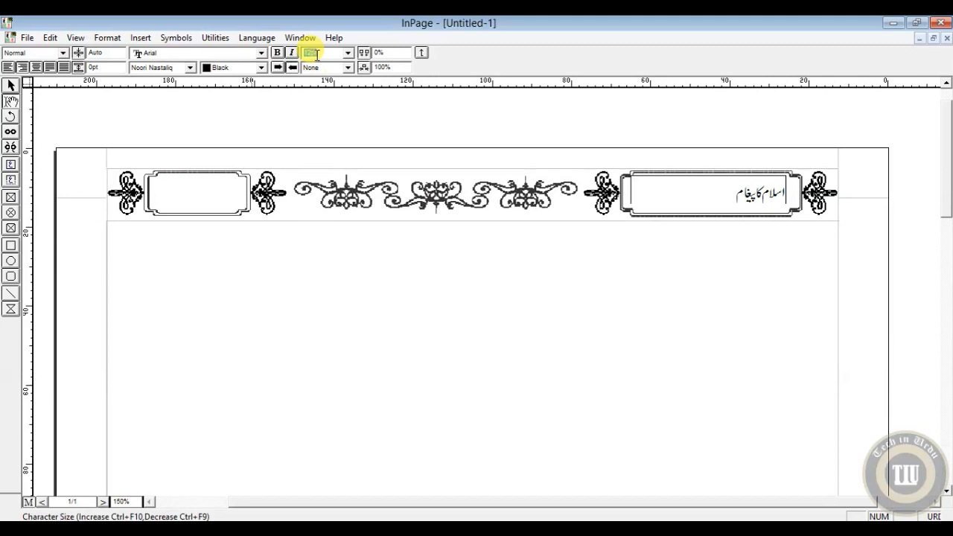
{"action": "type", "text": "1"}
{"action": "key", "text": "Return"}
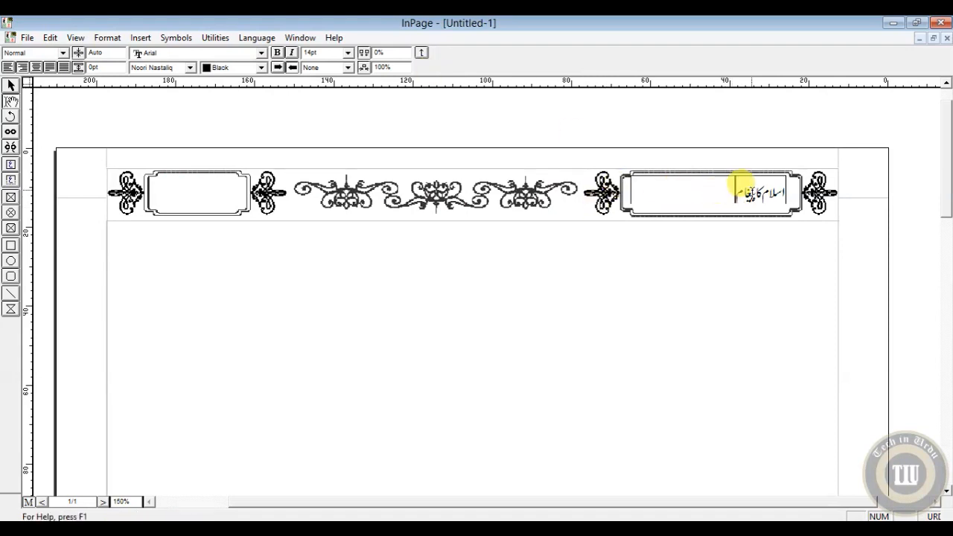
{"action": "left_click", "coordinate": [754, 192]}
{"action": "key", "text": "ctrl+a"}
{"action": "left_click", "coordinate": [324, 52]}
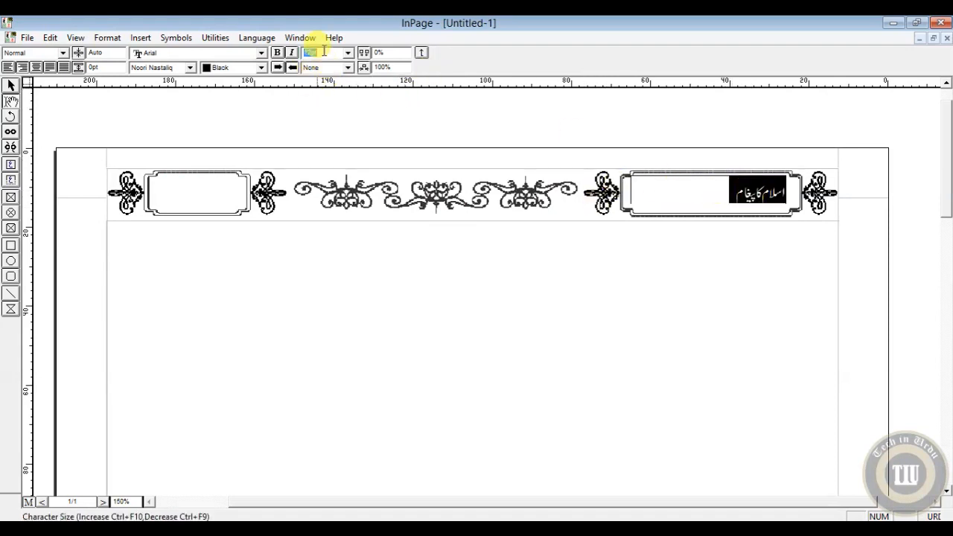
{"action": "type", "text": "14"}
{"action": "key", "text": "Return"}
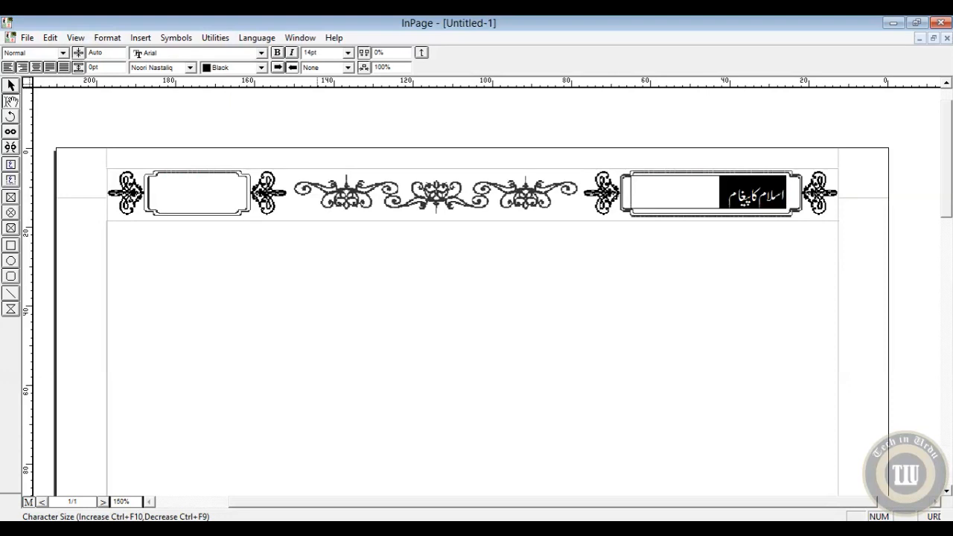
{"action": "left_click", "coordinate": [36, 67]}
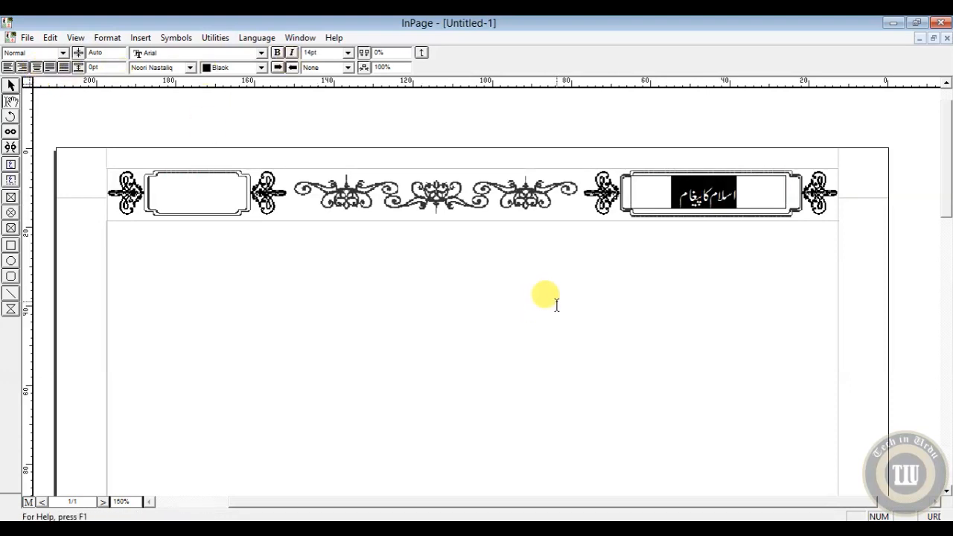
{"action": "left_click", "coordinate": [700, 195]}
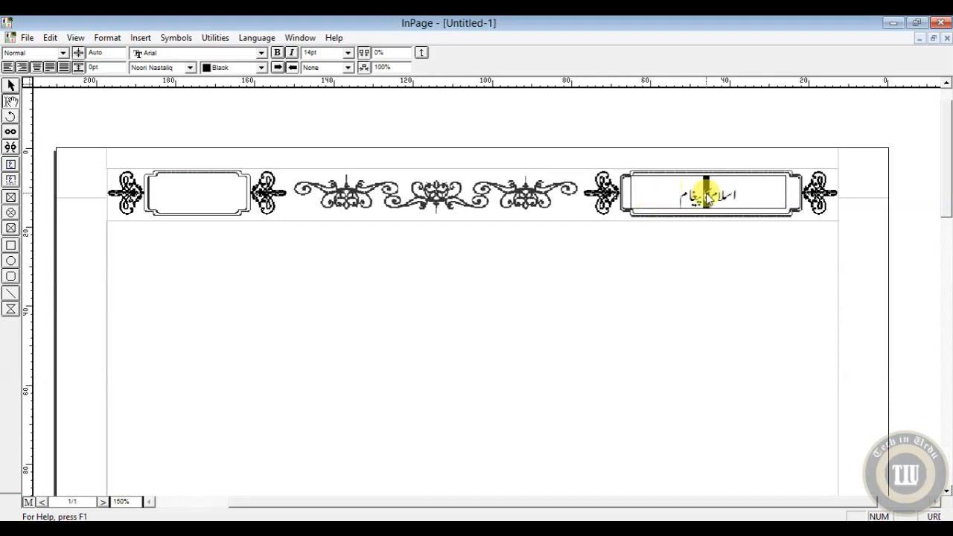
{"action": "left_click", "coordinate": [715, 197]}
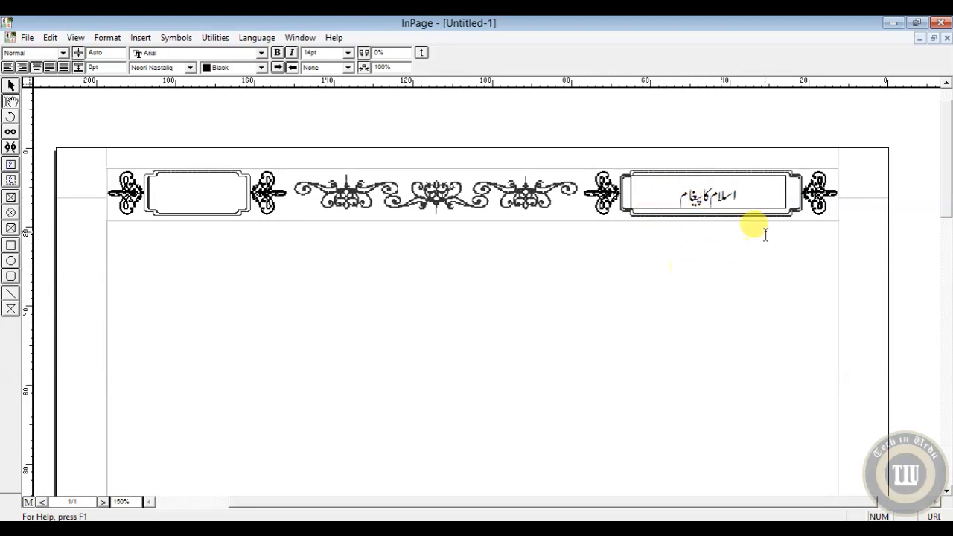
Step: Nudge the title text box 1 mm to the right within its frame
{"action": "left_click", "coordinate": [10, 85]}
{"action": "left_click", "coordinate": [707, 205]}
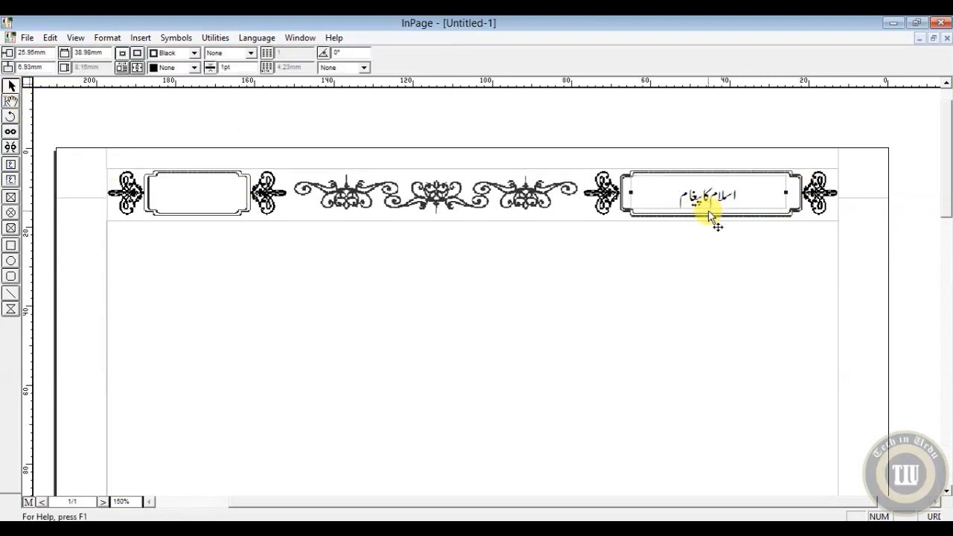
{"action": "key", "text": "Right"}
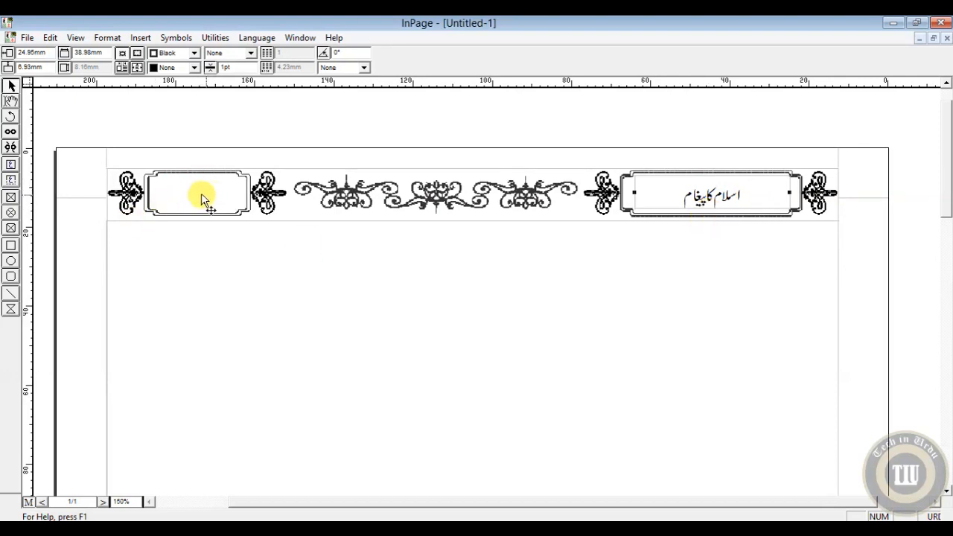
Step: Draw a narrow title text box inside the border's small left-hand frame
{"action": "left_click", "coordinate": [12, 103]}
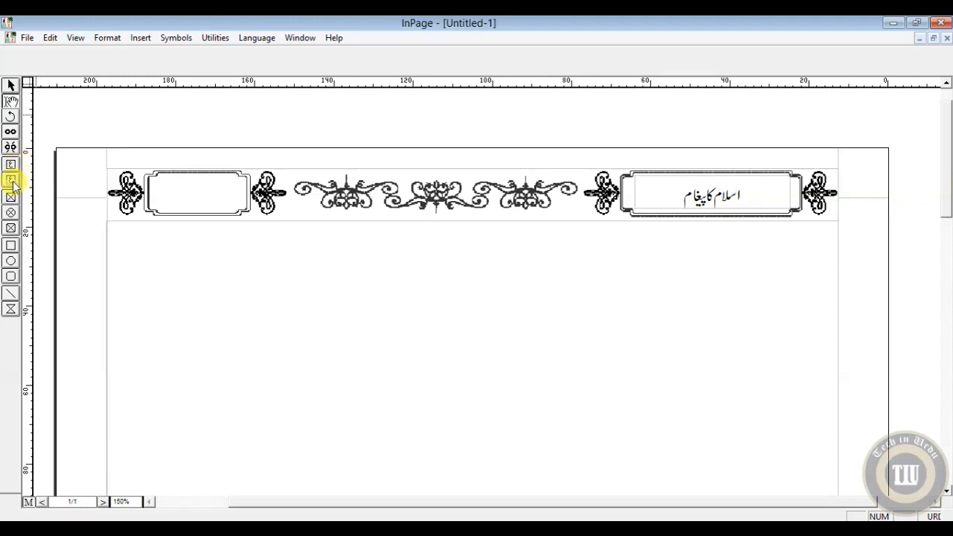
{"action": "left_click", "coordinate": [11, 180]}
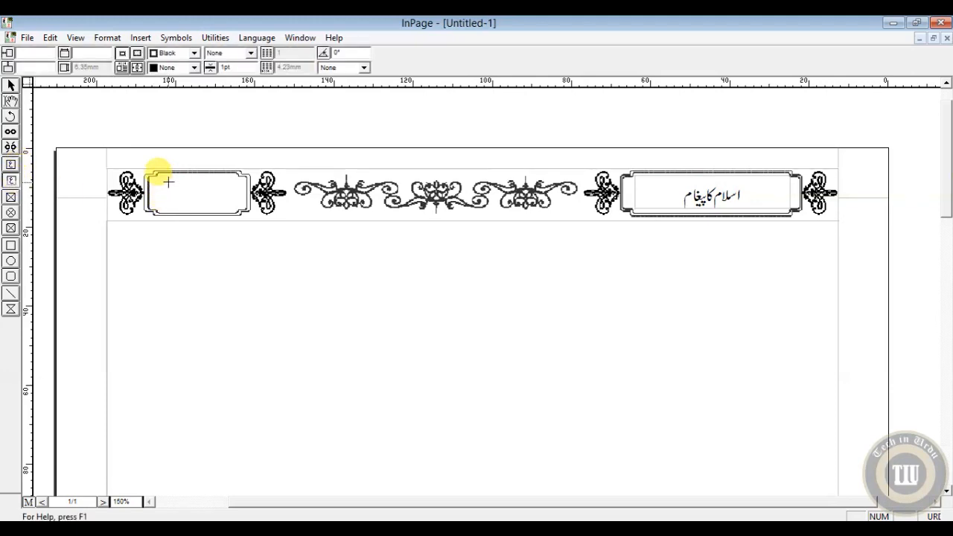
{"action": "left_click_drag", "start_coordinate": [176, 174], "coordinate": [221, 179]}
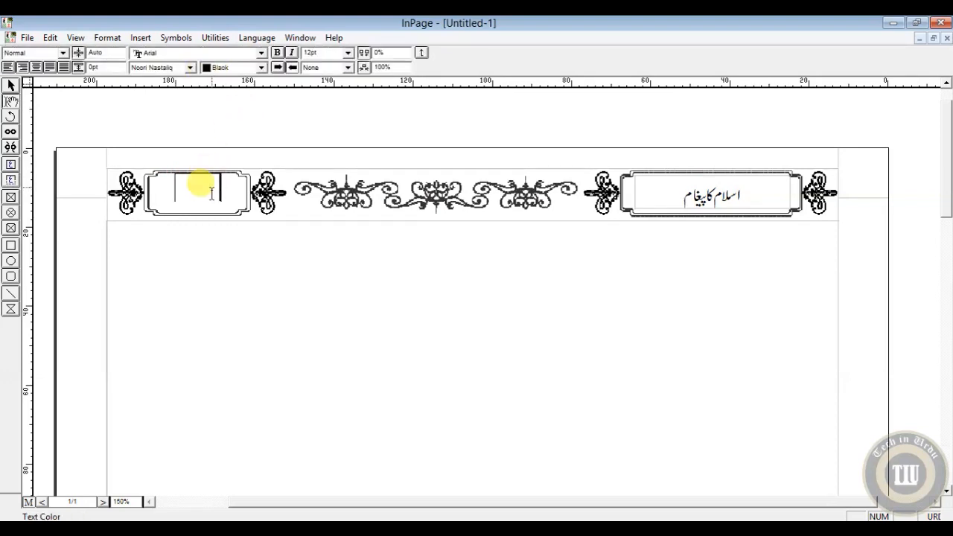
Step: Insert an automatic page number in the small left-hand frame's text box, centered and sized 14 pt
{"action": "left_click", "coordinate": [140, 37]}
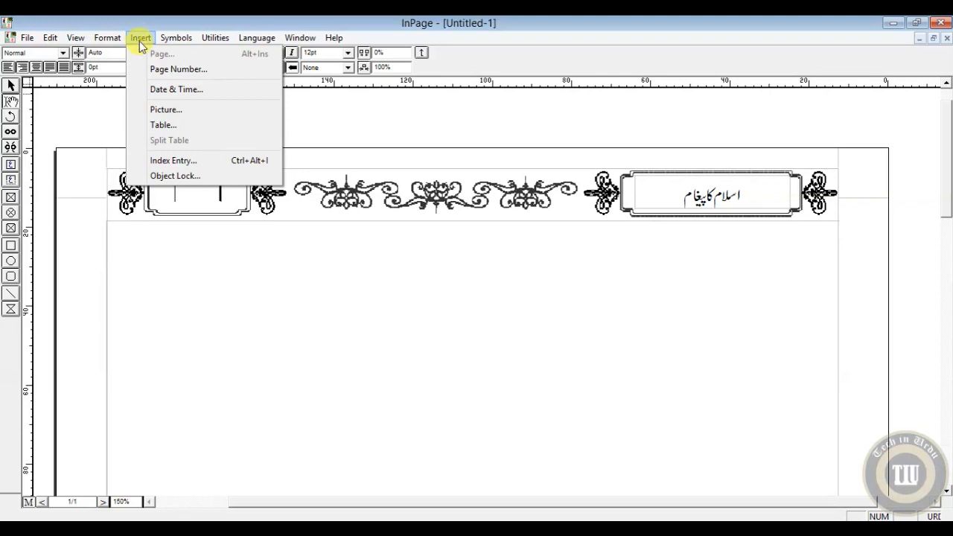
{"action": "left_click", "coordinate": [162, 69]}
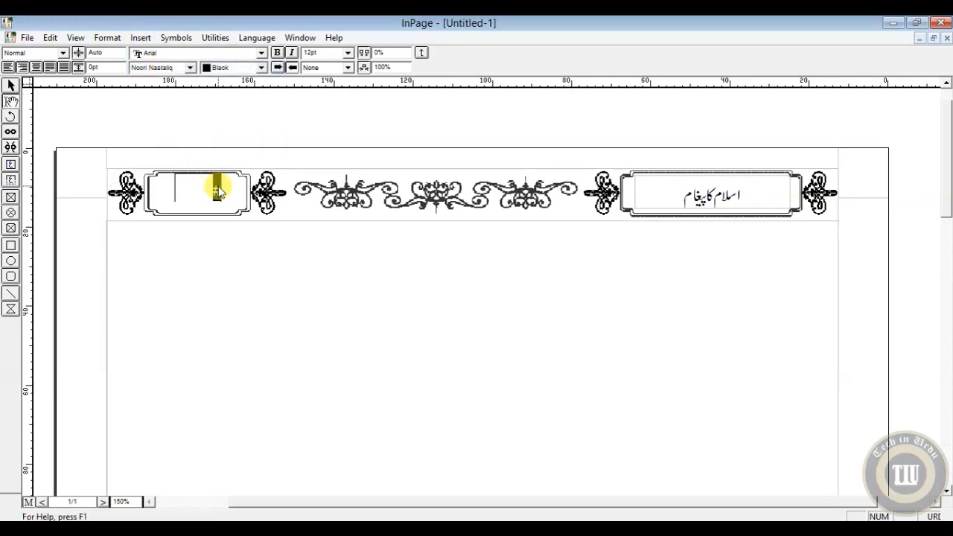
{"action": "left_click", "coordinate": [36, 67]}
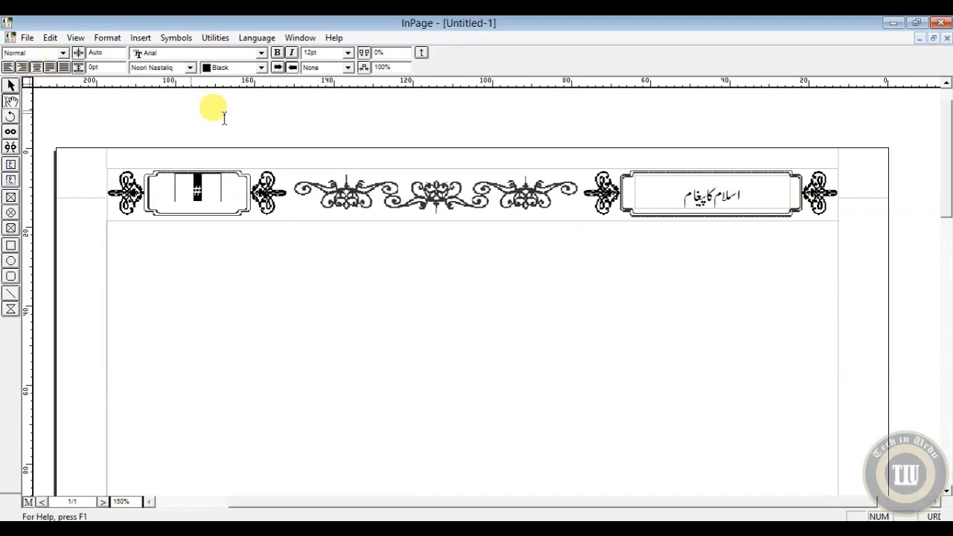
{"action": "left_click", "coordinate": [318, 53]}
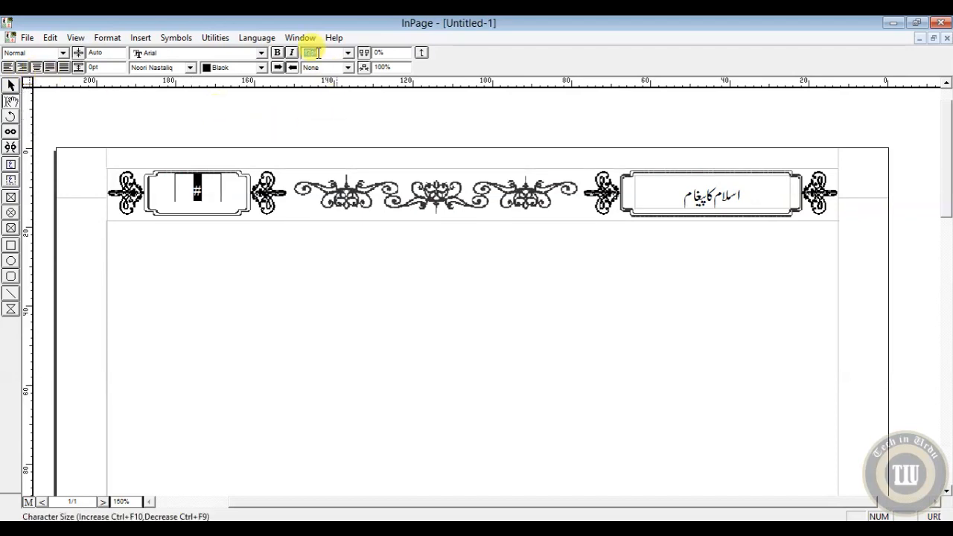
{"action": "type", "text": "14"}
{"action": "key", "text": "Return"}
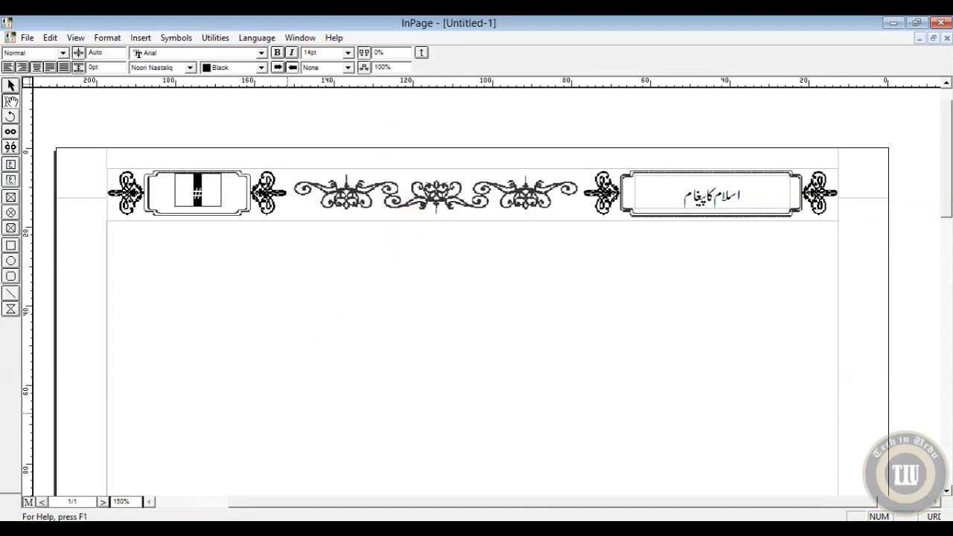
Step: Leave the master page and insert 5 additional pages into the document
{"action": "left_click", "coordinate": [28, 502]}
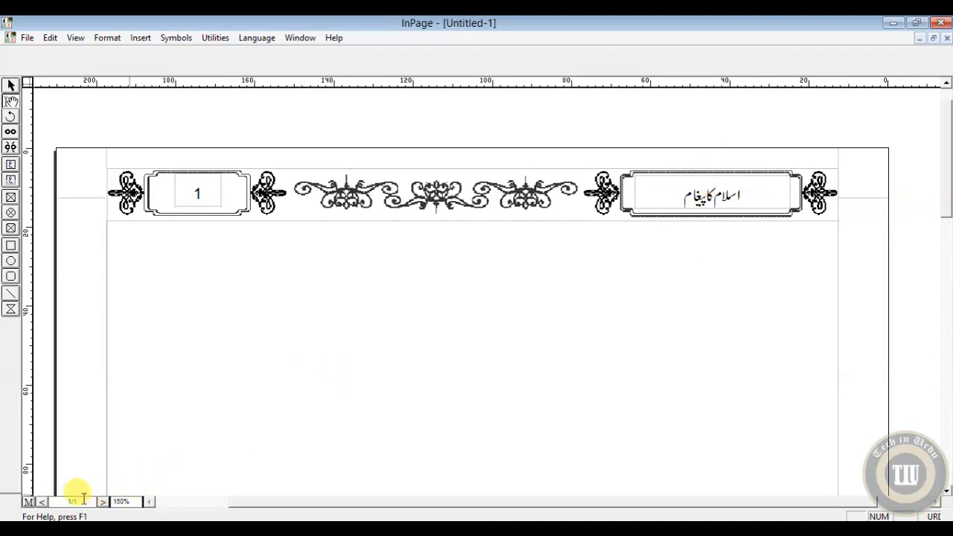
{"action": "left_click", "coordinate": [122, 39]}
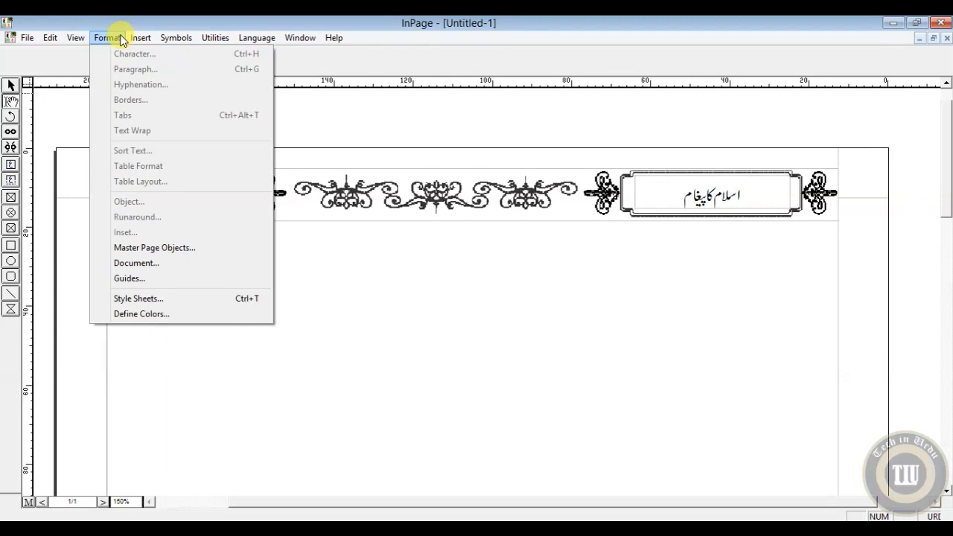
{"action": "mouse_move", "coordinate": [138, 37]}
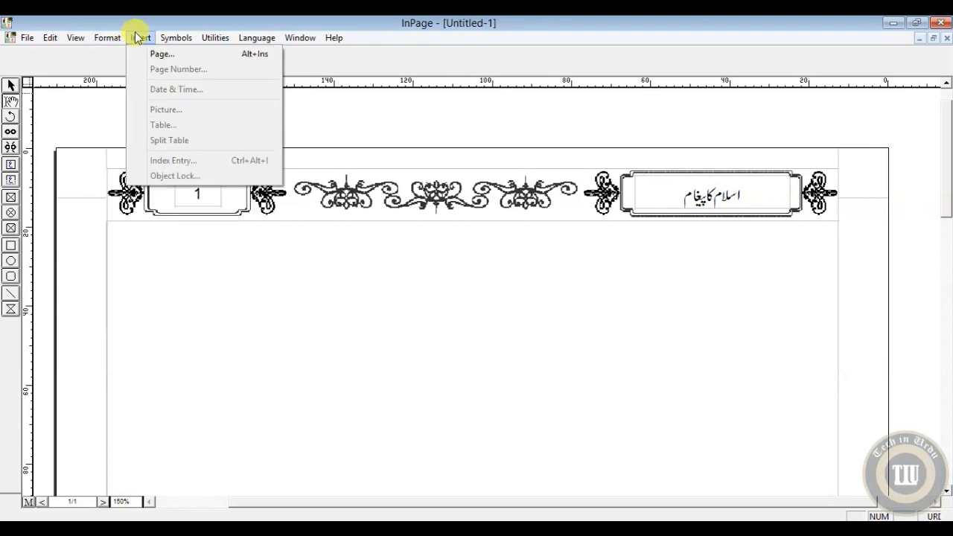
{"action": "left_click", "coordinate": [155, 53]}
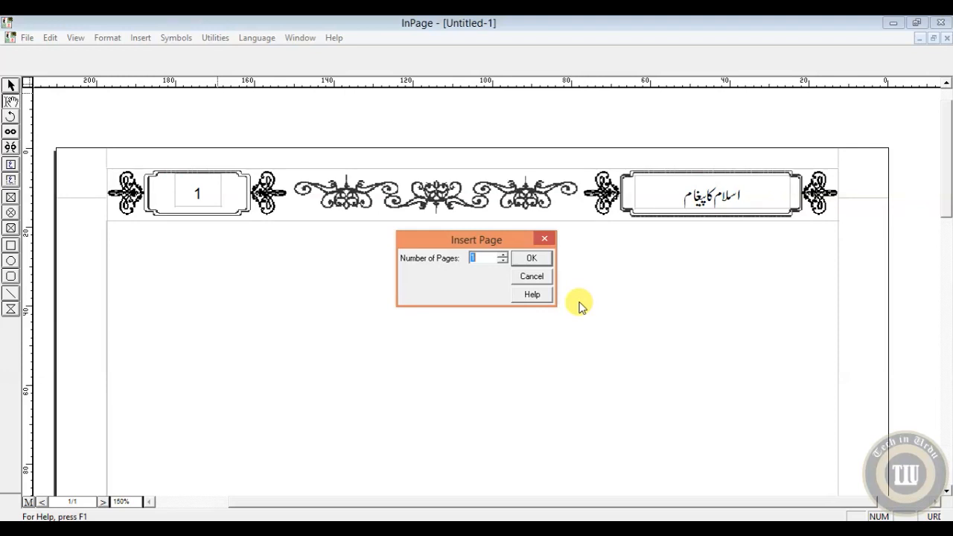
{"action": "left_click", "coordinate": [501, 255]}
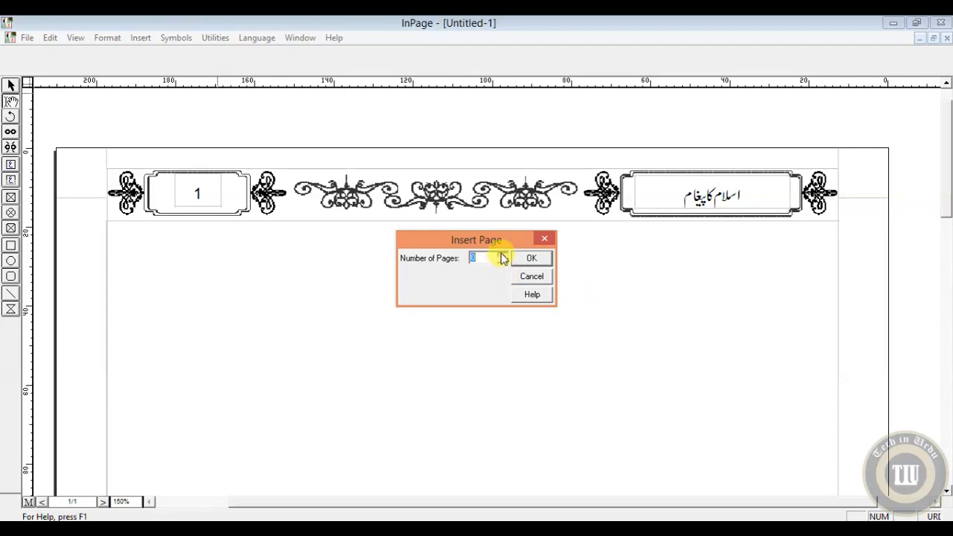
{"action": "left_click", "coordinate": [502, 262]}
{"action": "left_click", "coordinate": [502, 262]}
{"action": "left_click", "coordinate": [501, 262]}
{"action": "left_click", "coordinate": [501, 262]}
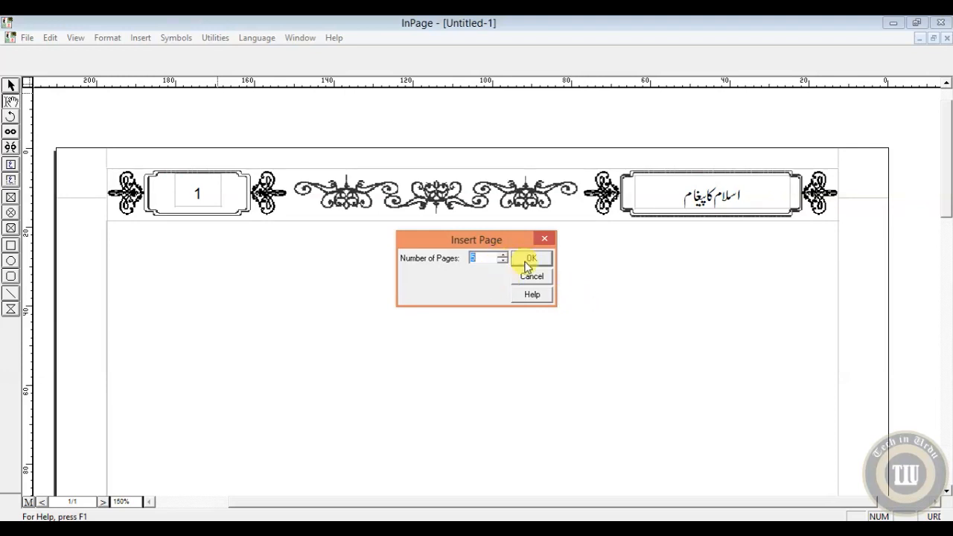
{"action": "left_click", "coordinate": [531, 258]}
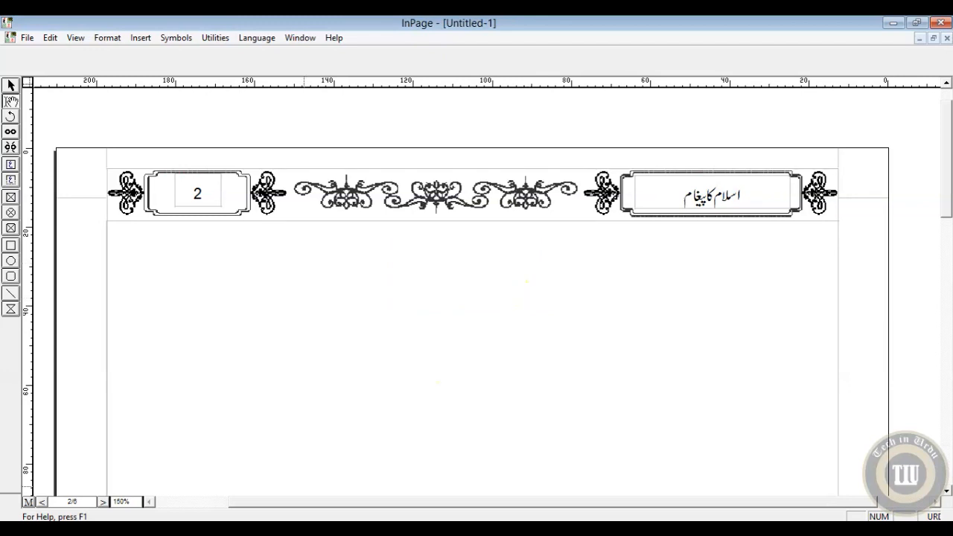
Step: Page forward from page 2 to page 5 to check the header and page number on each page
{"action": "left_click", "coordinate": [41, 504]}
{"action": "left_click", "coordinate": [41, 504]}
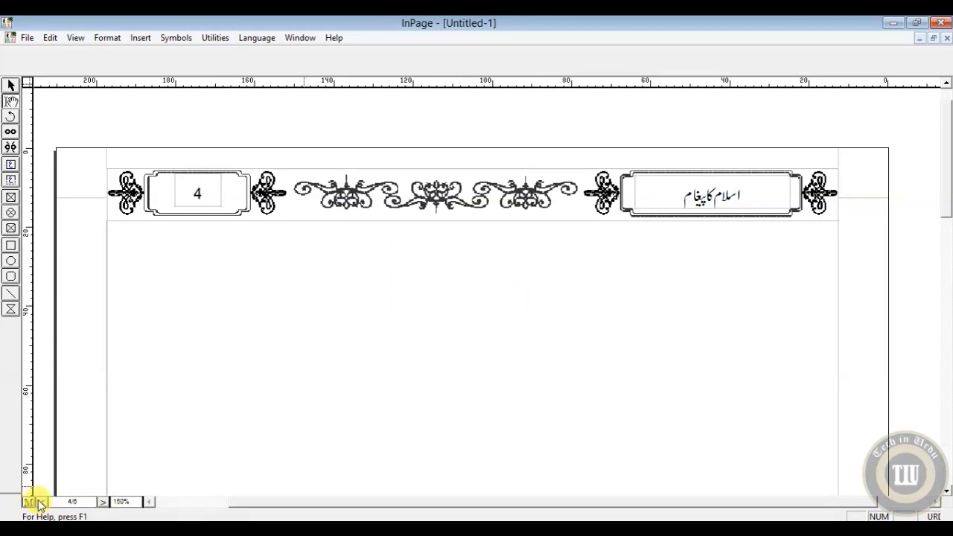
{"action": "left_click", "coordinate": [41, 504]}
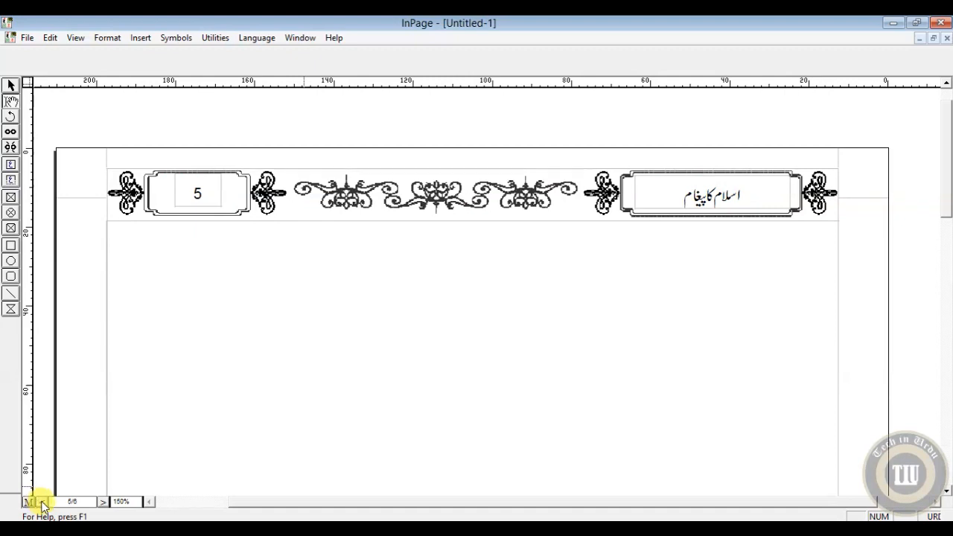